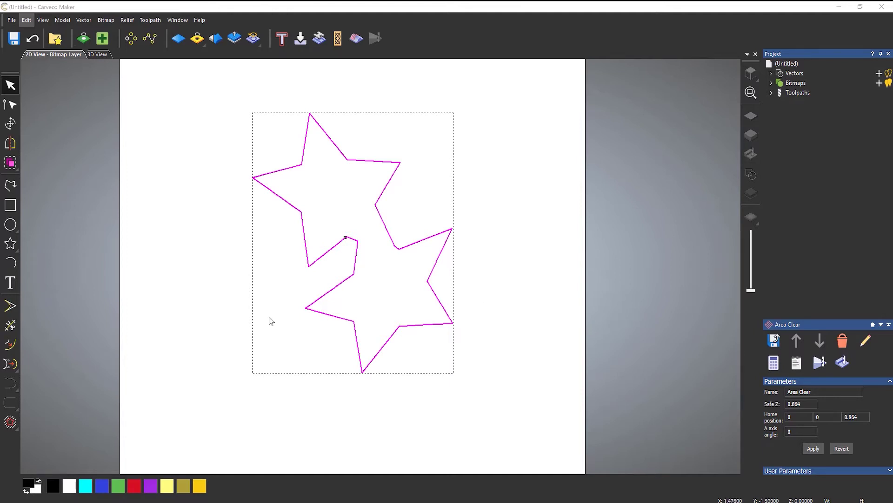
Start Offset Vectors on the star outline and enter a 0.25-inch offset distance, keeping Inwards/left
left_click(13, 347)
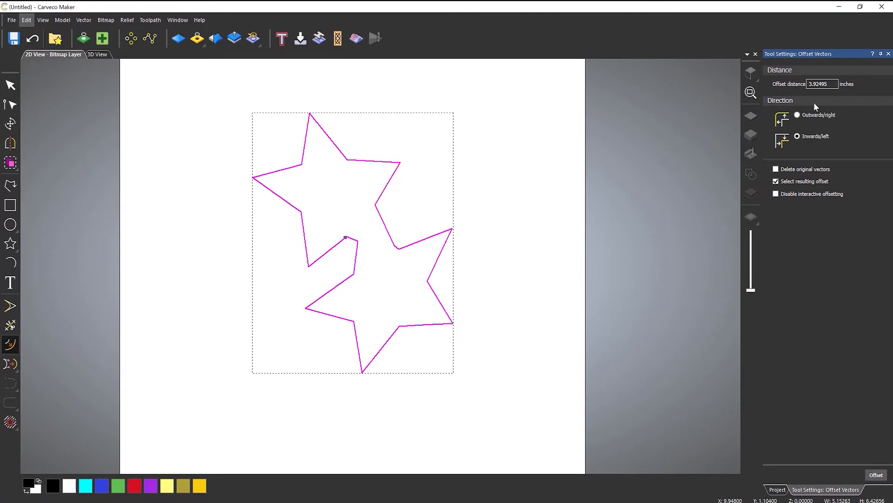
double_click(821, 84)
type("0.25")
Try a 0.25-inch inward offset and undo it, then create an Outwards/right offset around the stars
left_click(876, 475)
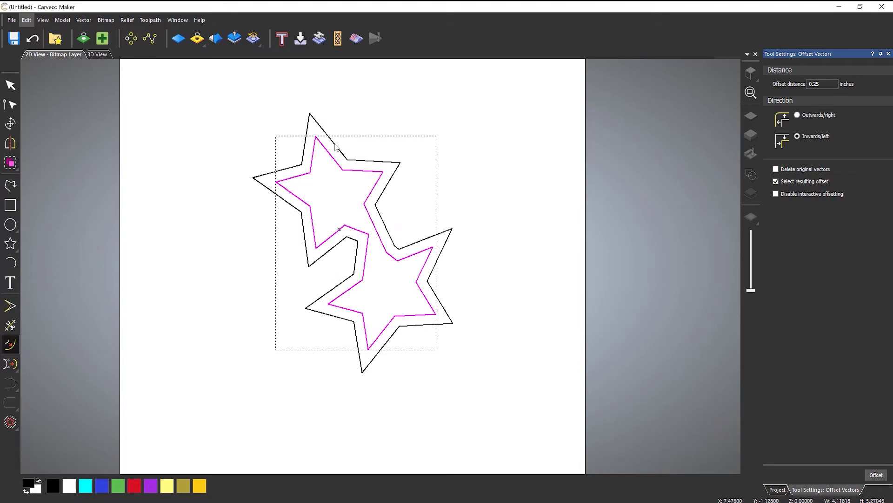
left_click(33, 38)
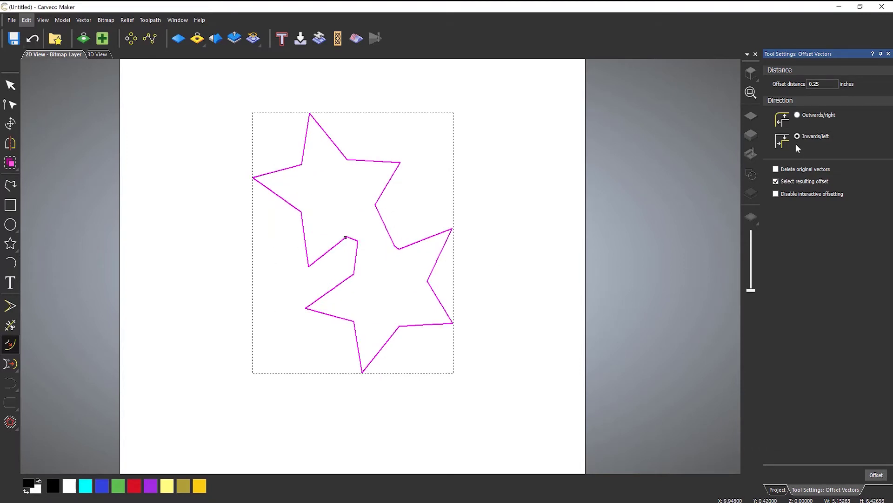
left_click(798, 116)
left_click(876, 476)
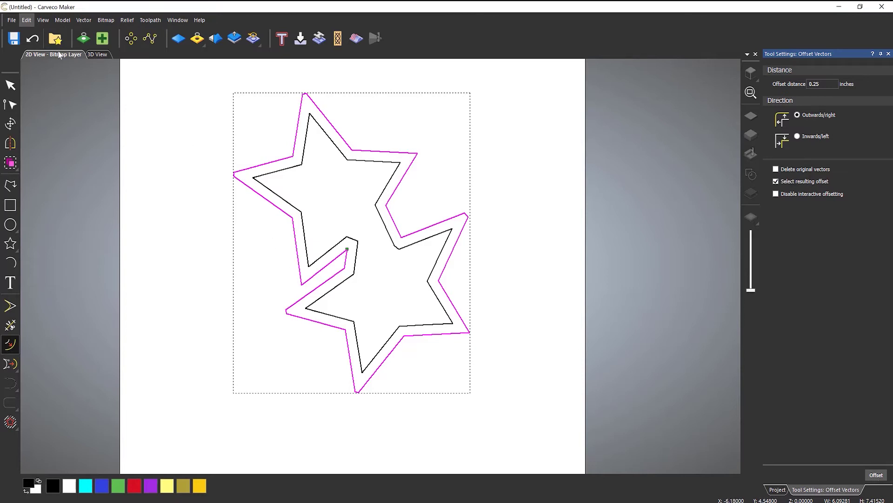
Undo the outward offset and toggle Select resulting offset off and back on
left_click(32, 38)
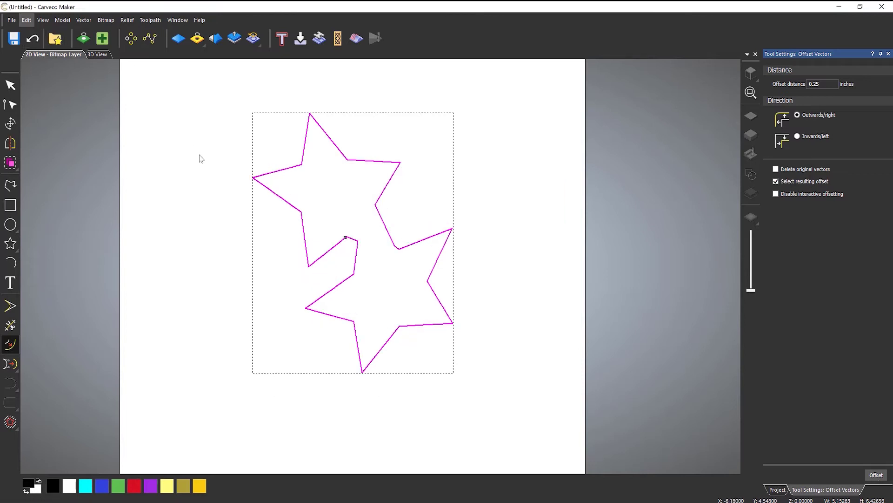
left_click(776, 183)
left_click(776, 181)
Create four stacked outward offset rings around the stars, then undo all four
left_click(875, 475)
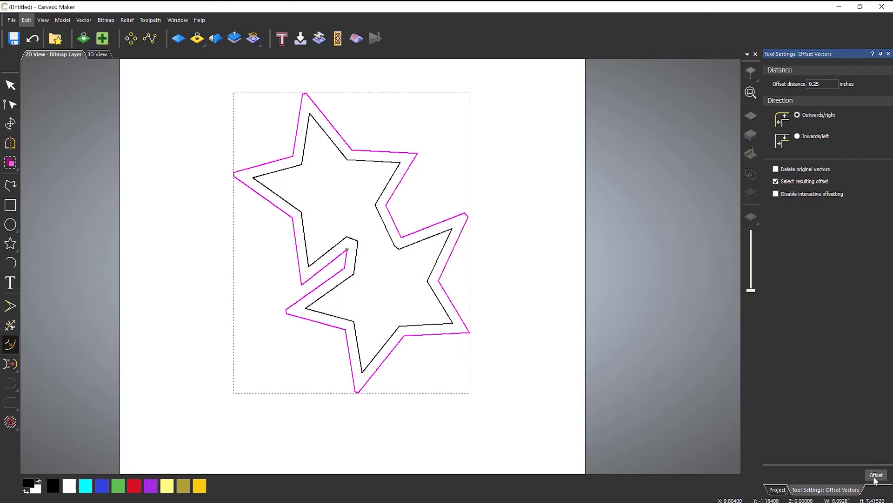
left_click(875, 476)
left_click(875, 475)
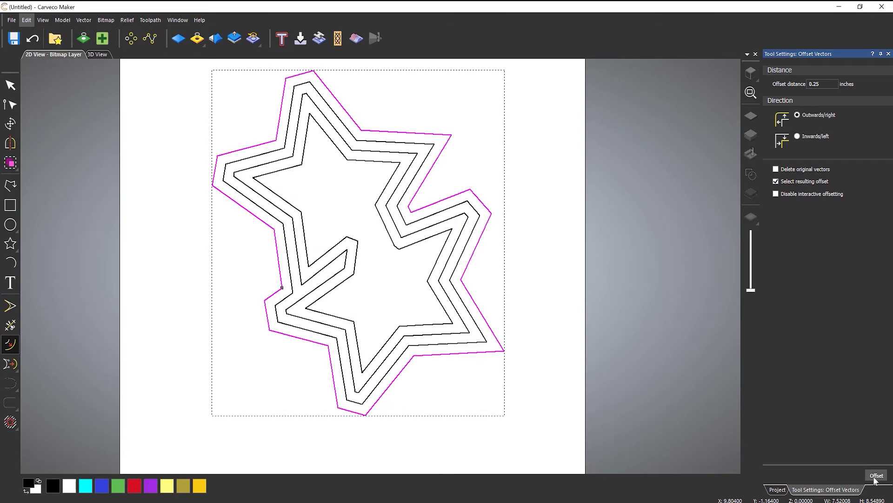
left_click(875, 475)
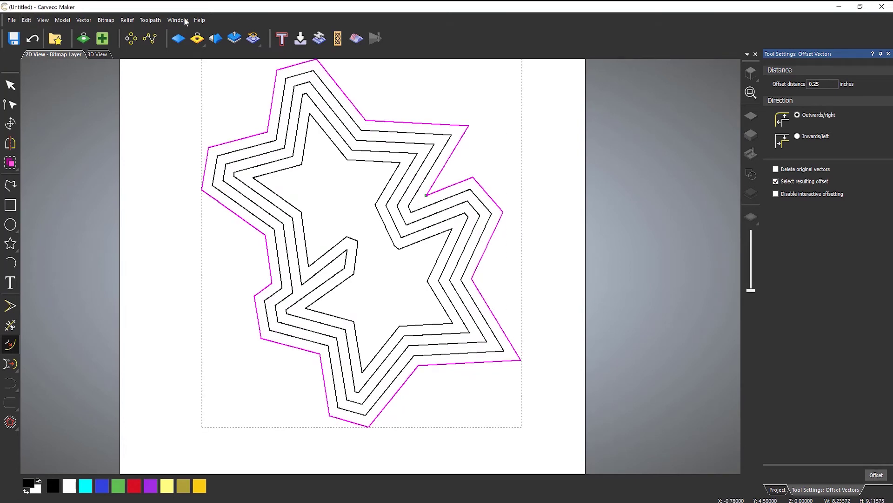
left_click(32, 42)
left_click(31, 43)
left_click(31, 41)
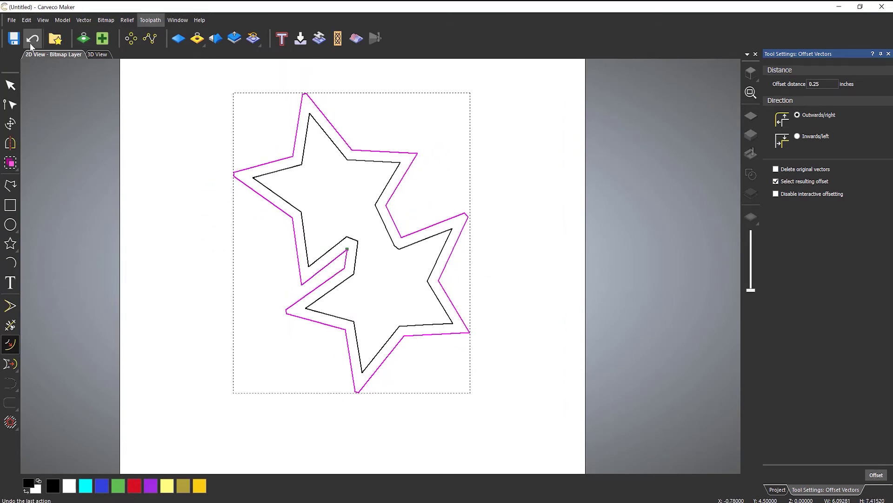
left_click(31, 42)
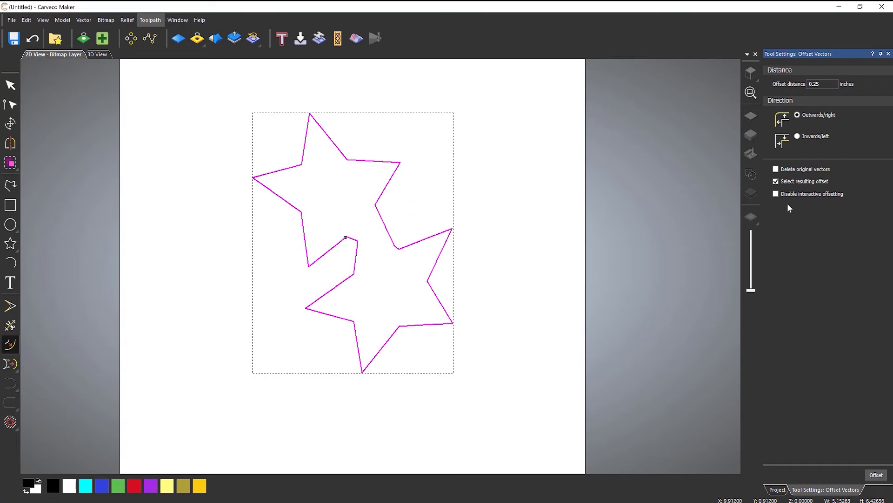
Untick Select resulting offset, then apply one outward offset and undo it
left_click(776, 181)
left_click(883, 480)
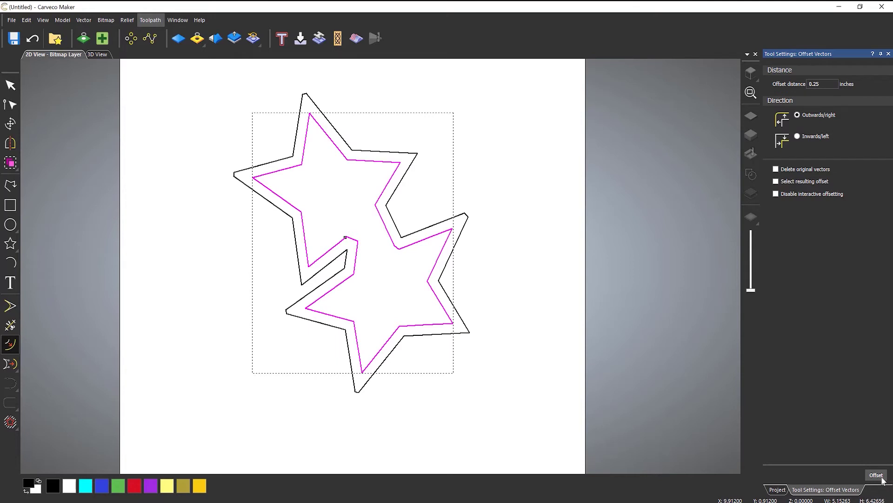
left_click(32, 38)
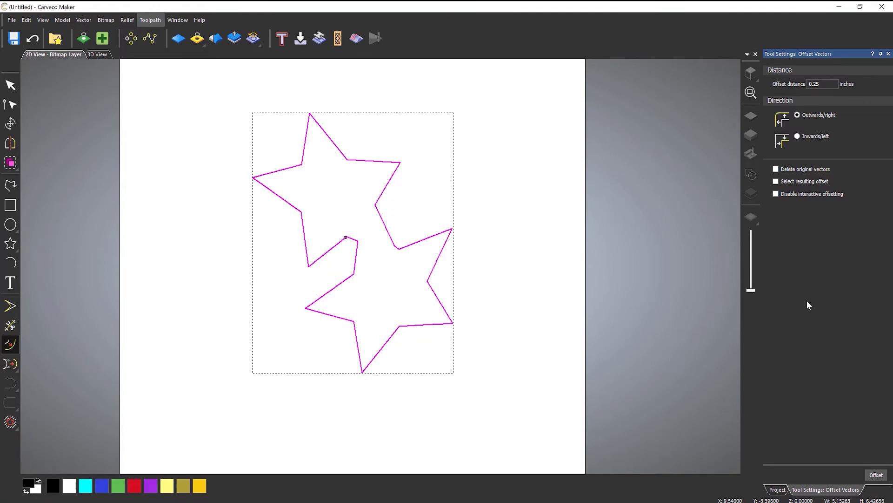
left_click(775, 169)
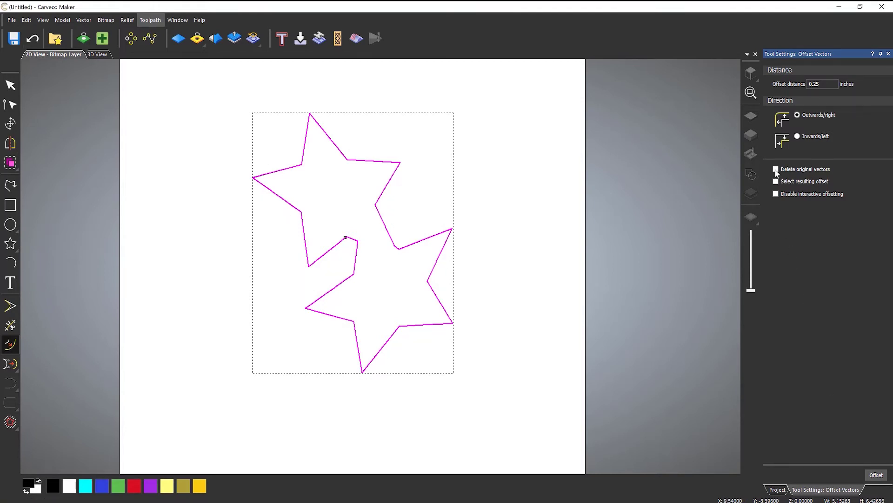
left_click(869, 475)
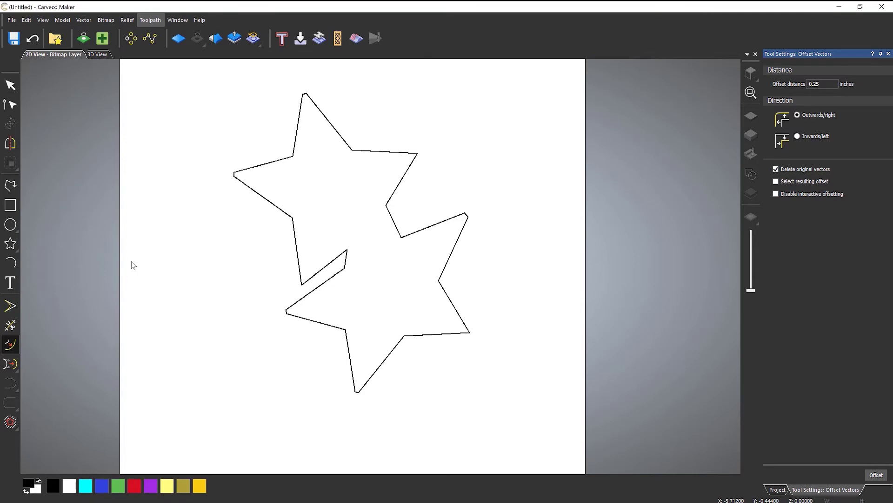
left_click(32, 39)
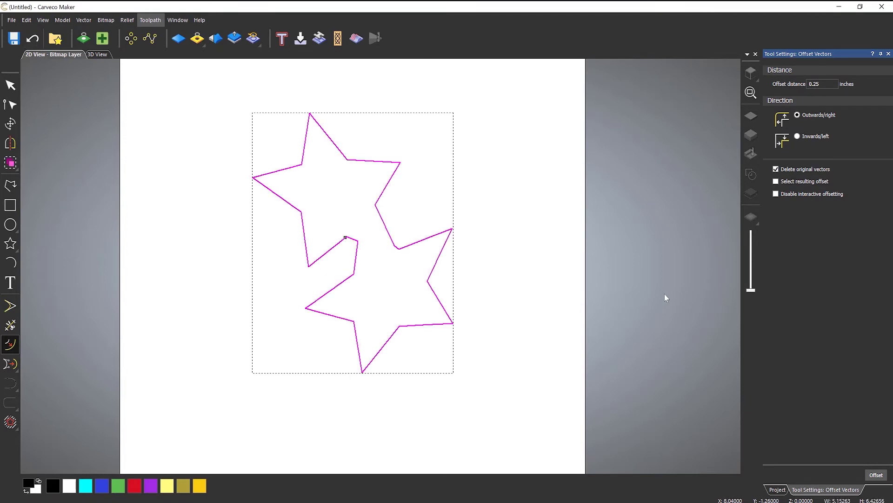
left_click(777, 169)
Drag the offset out from the star edge to 0.45636 inches, then toggle Disable interactive offsetting on and off
left_click_drag(385, 190, 399, 214)
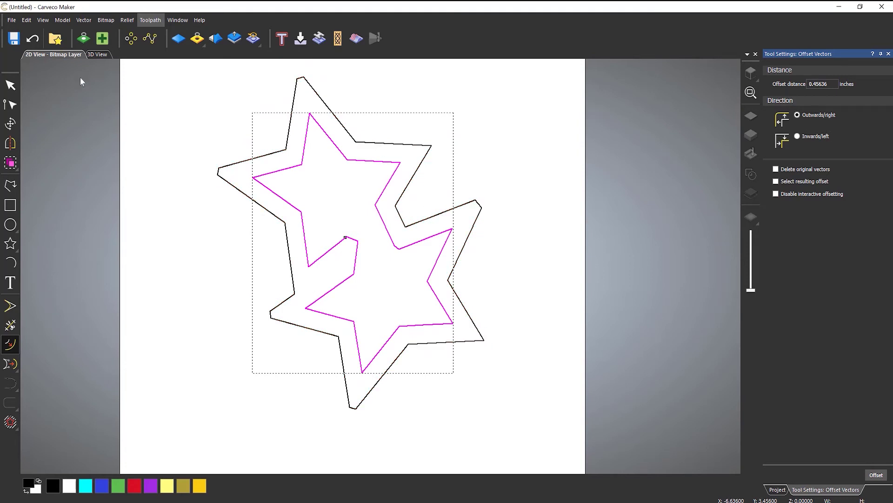
left_click(776, 194)
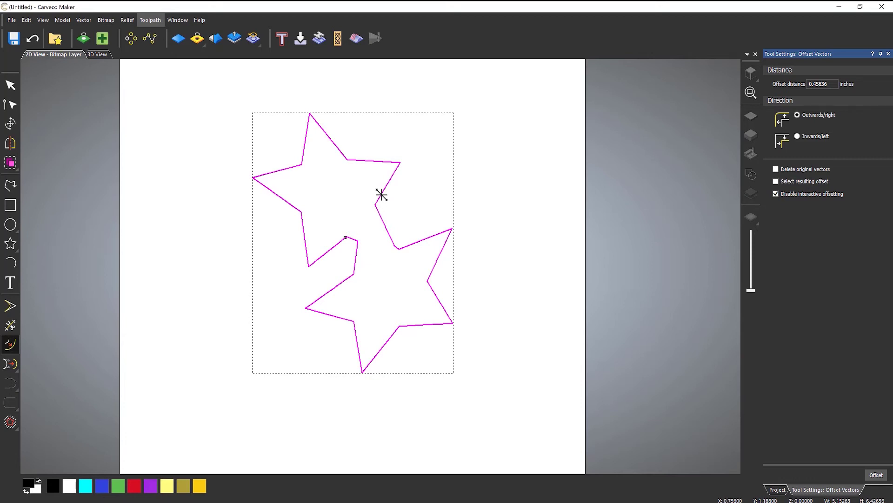
left_click(775, 194)
Delete the star outlines and draw the first vertical polyline on the left
key("Delete")
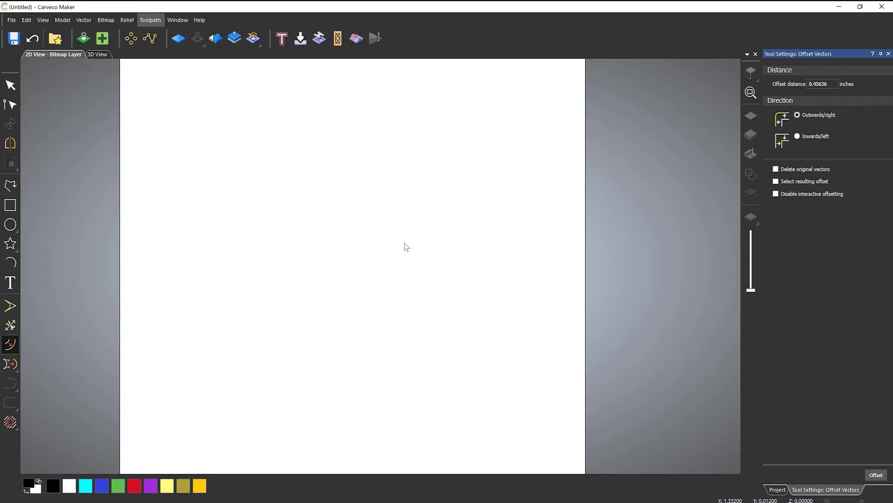
left_click(10, 185)
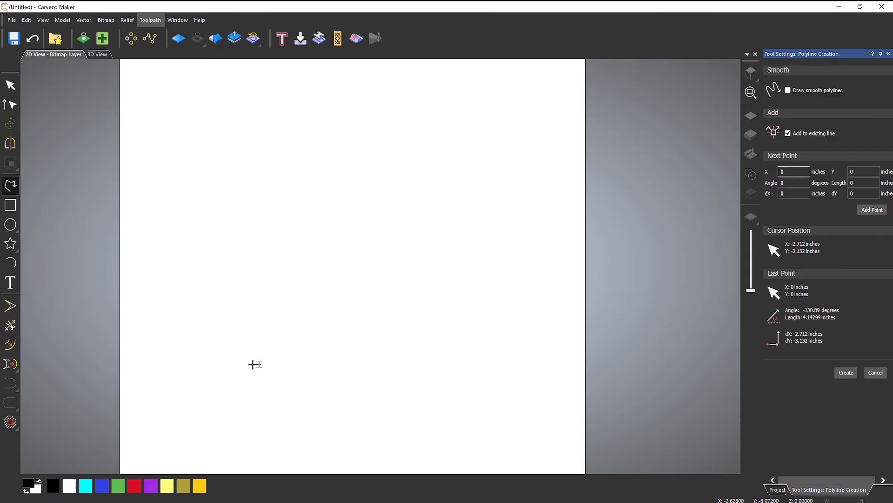
left_click(258, 361)
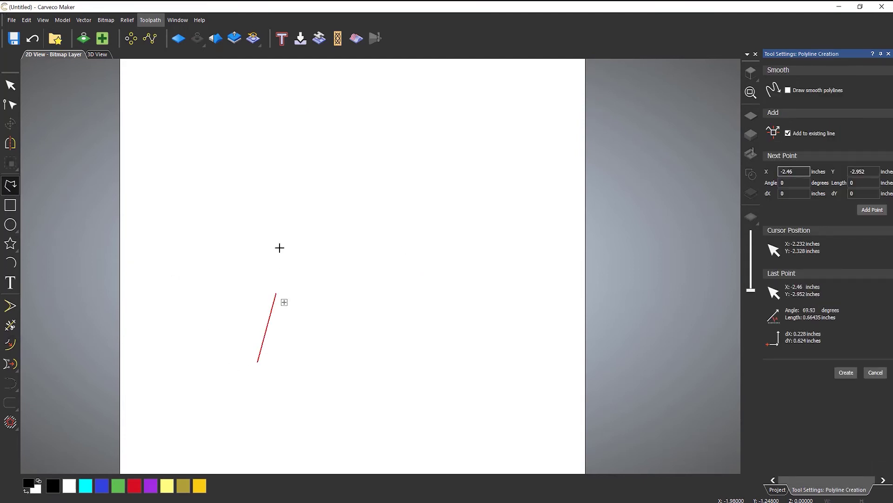
left_click(259, 157)
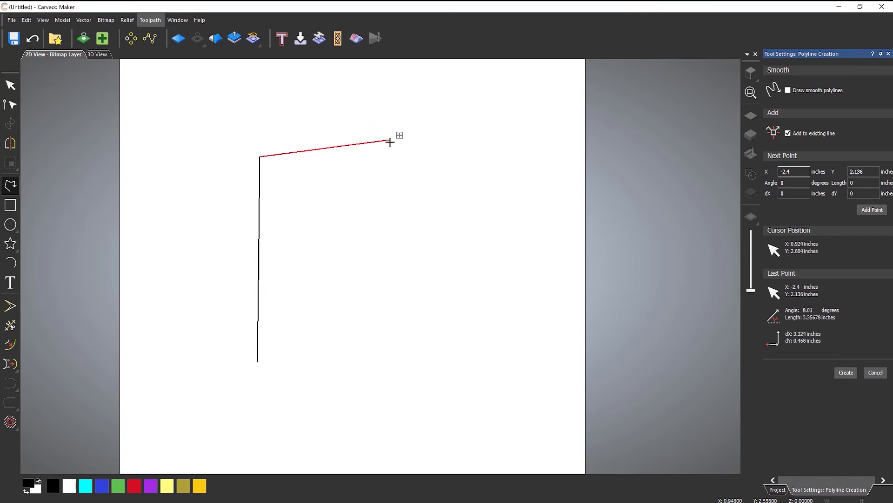
right_click(409, 149)
Draw a second vertical polyline to the right of the first, then clear the selection
left_click(411, 156)
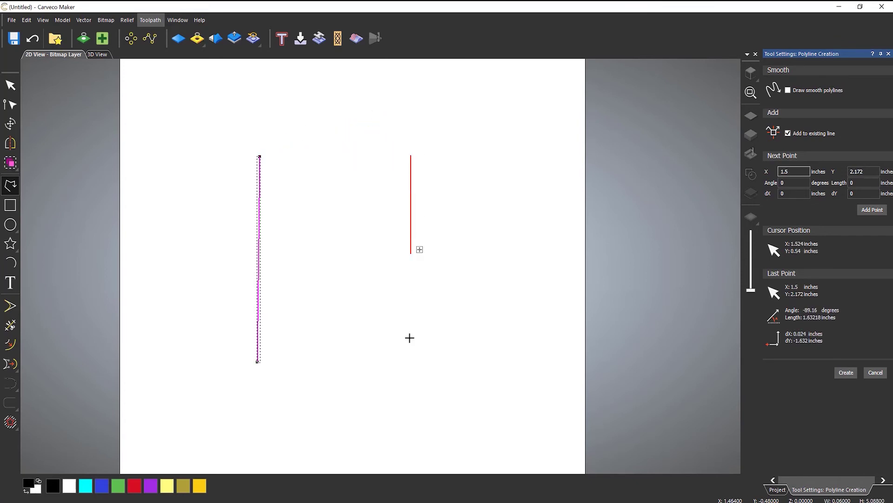
left_click(410, 361)
right_click(502, 259)
left_click(362, 234)
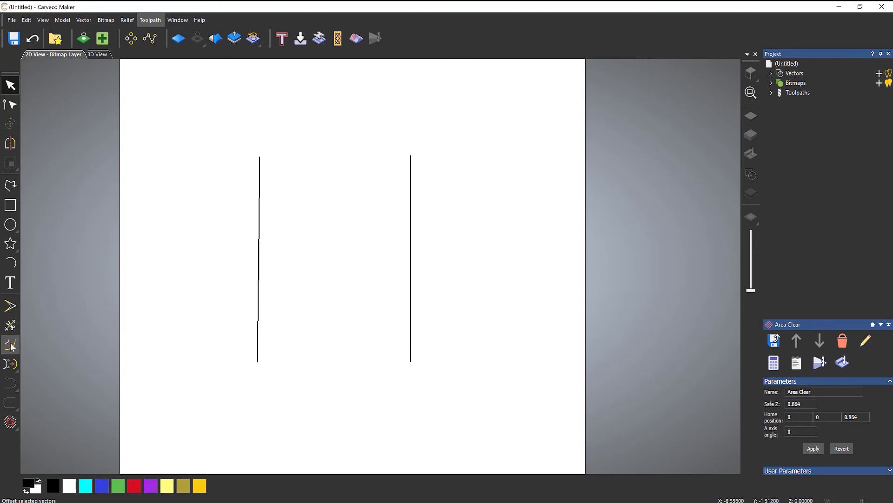
Offset the left vertical line 0.5 inches Inwards/left with Offset Vectors
left_click(10, 345)
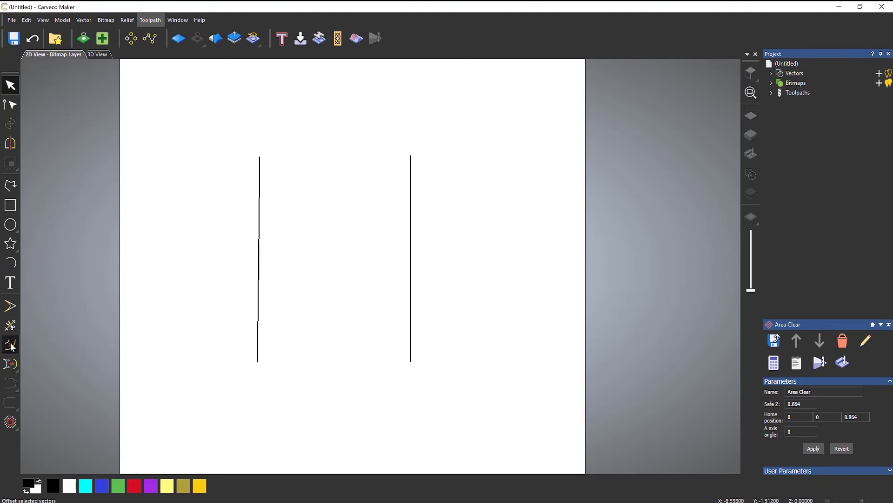
left_click(260, 245)
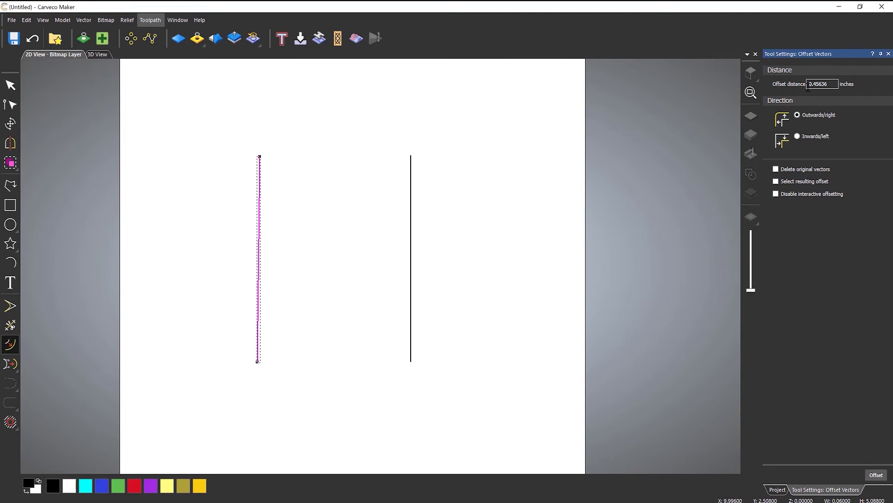
left_click(822, 84)
type("0.5")
left_click(799, 137)
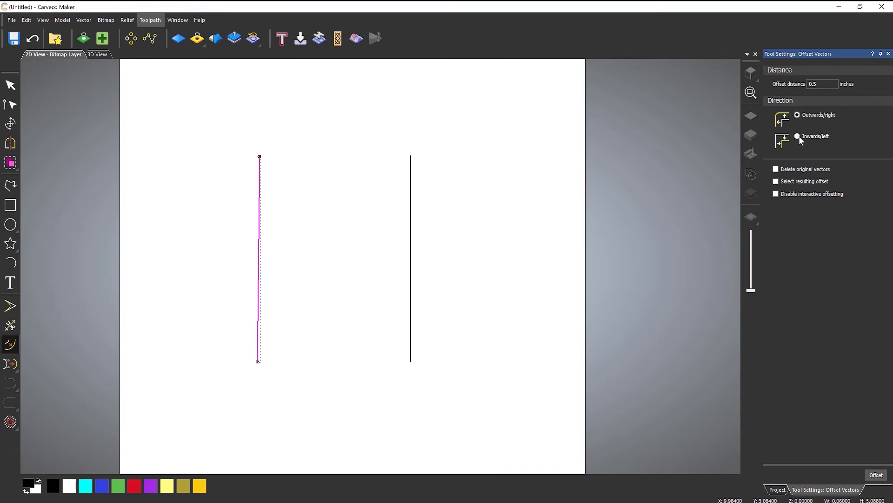
left_click(876, 475)
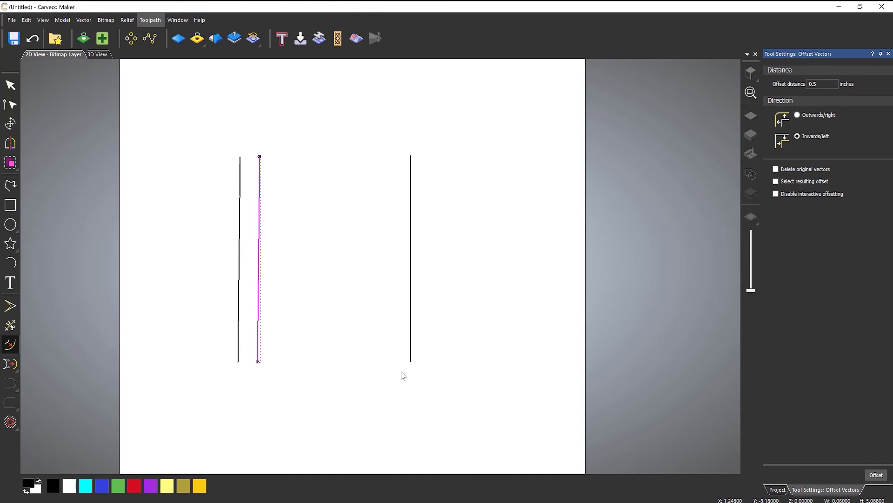
Create a 0.5-inch Outwards/right offset of the right vertical line
left_click(411, 289)
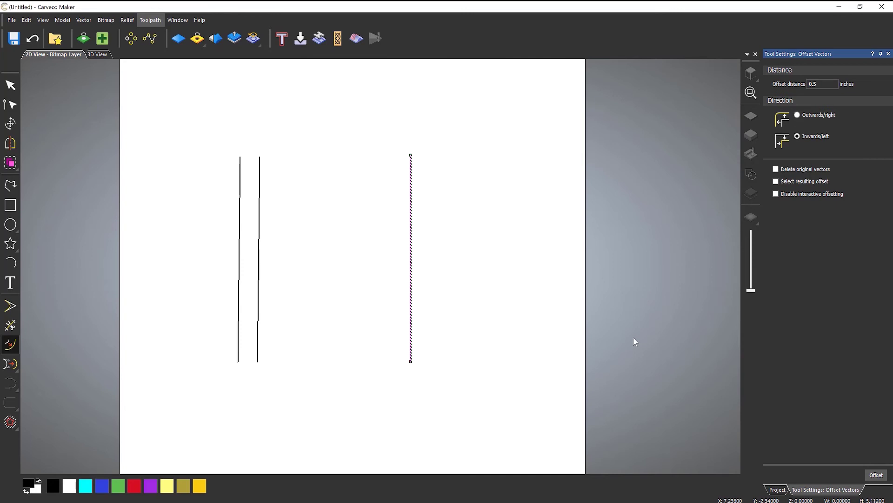
left_click(798, 115)
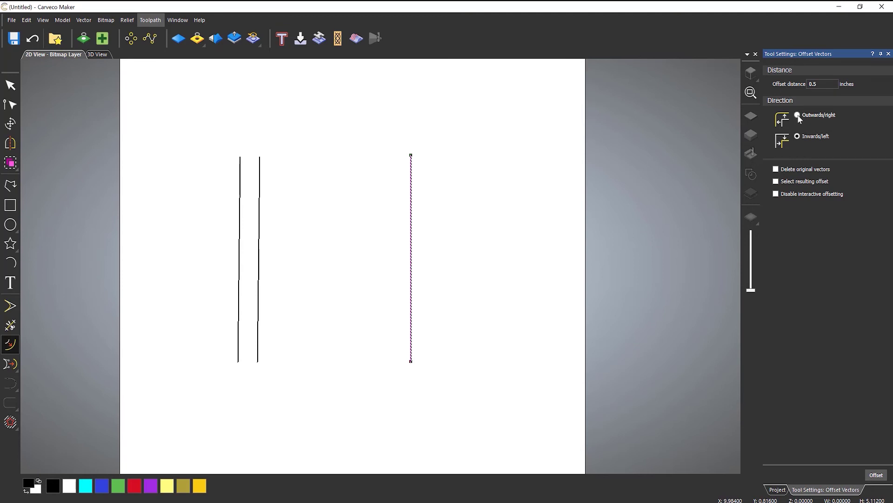
left_click(877, 475)
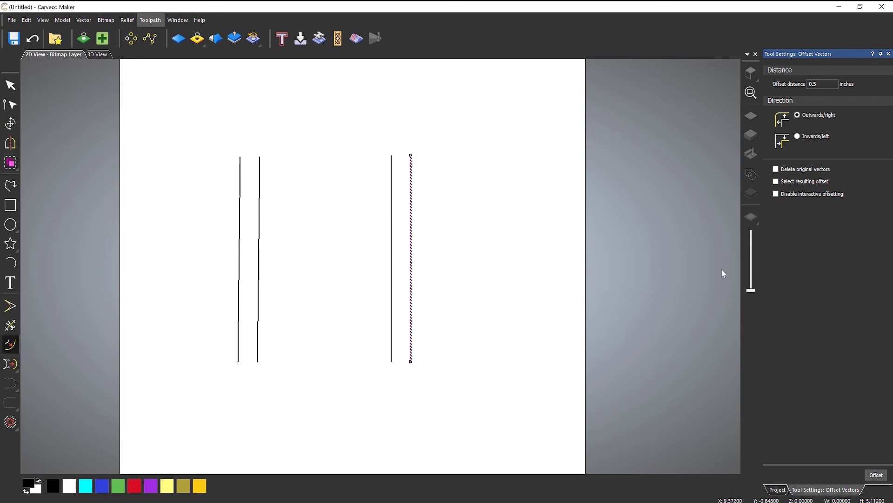
Create a 0.5-inch Inwards/left offset of the right line and close the Offset Vectors panel
left_click(798, 137)
left_click(876, 475)
left_click(888, 53)
Delete the two offset copies on either side of the right line
left_click(431, 203)
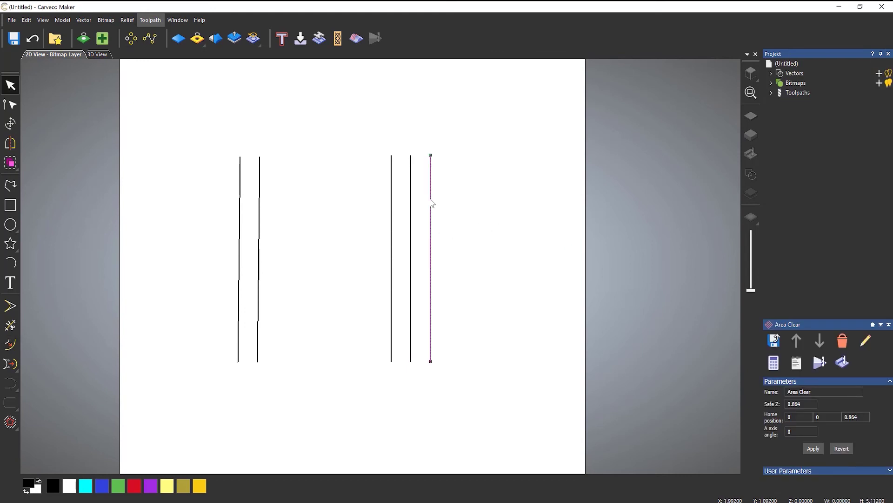
key("Delete")
left_click(391, 181)
key("Delete")
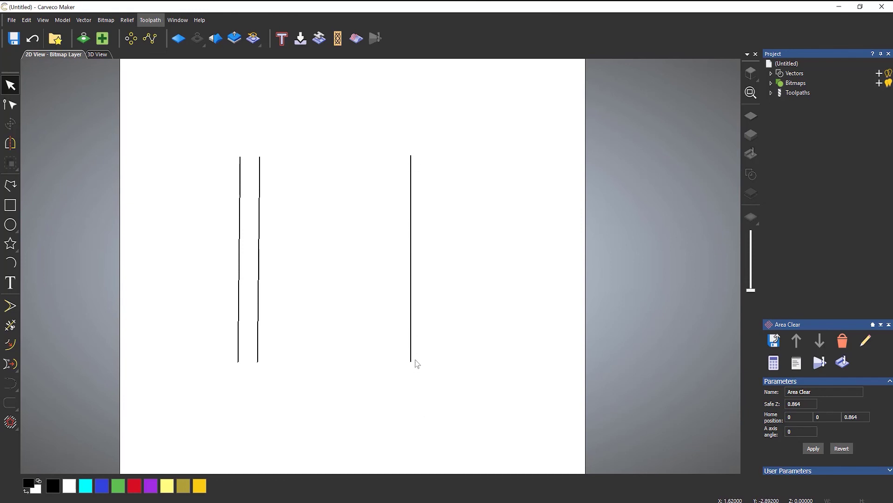
Reverse the right line's direction with Reverse Vectors, then offset it 0.5 inches Outwards/right
left_click(411, 327)
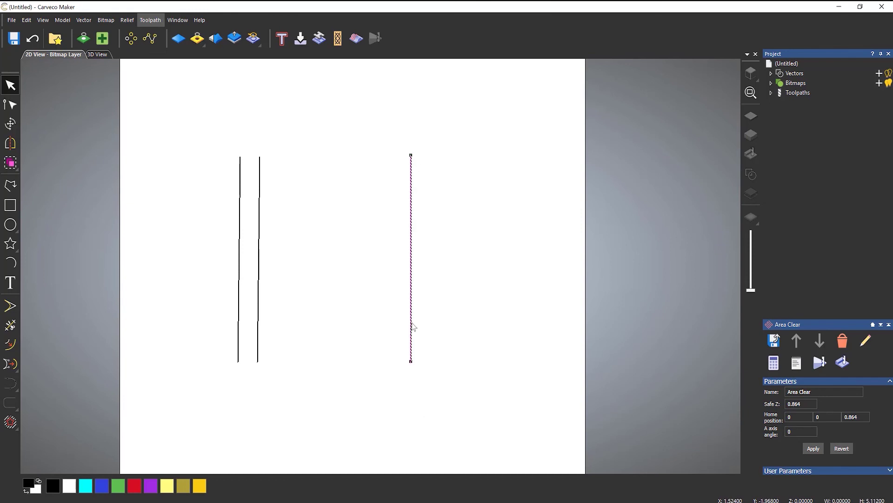
right_click(411, 322)
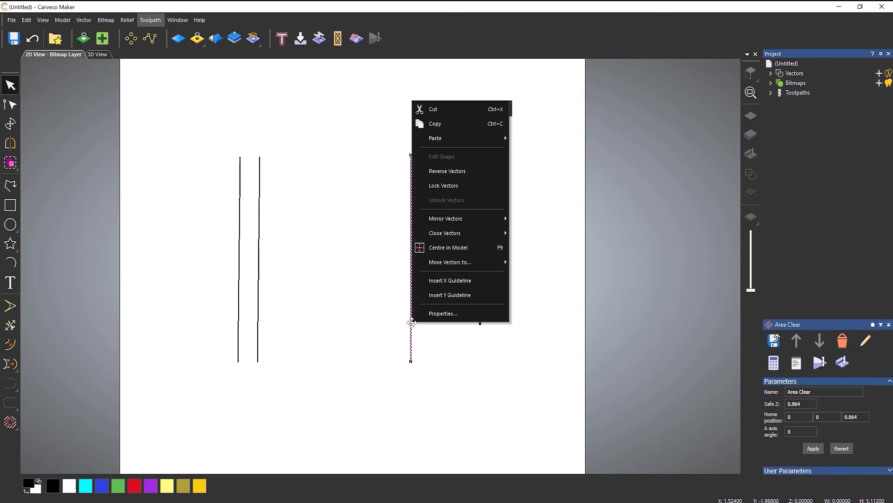
left_click(474, 171)
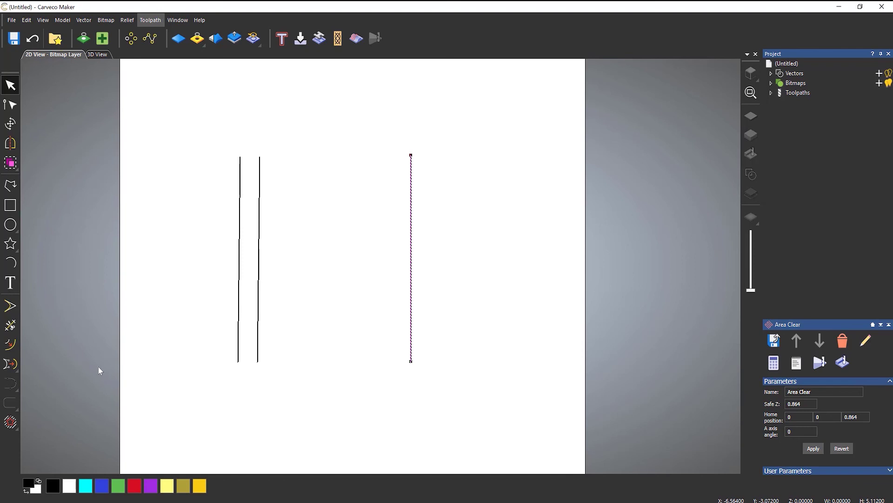
left_click(17, 343)
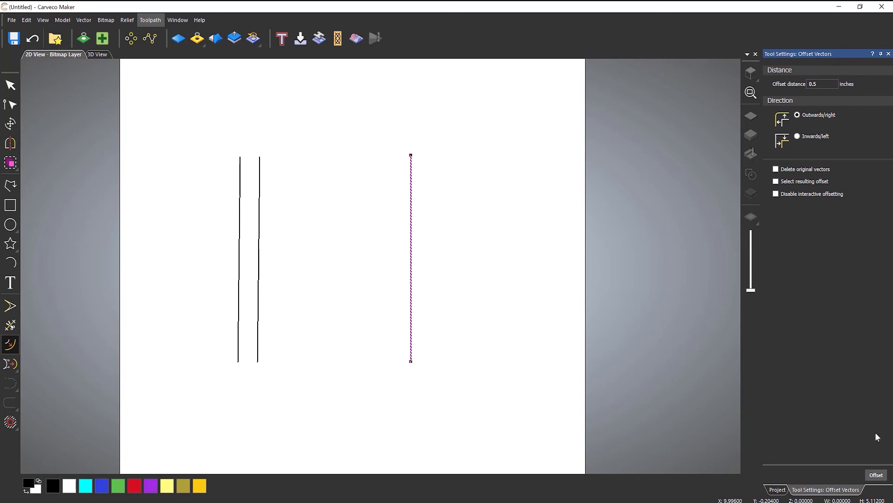
left_click(876, 475)
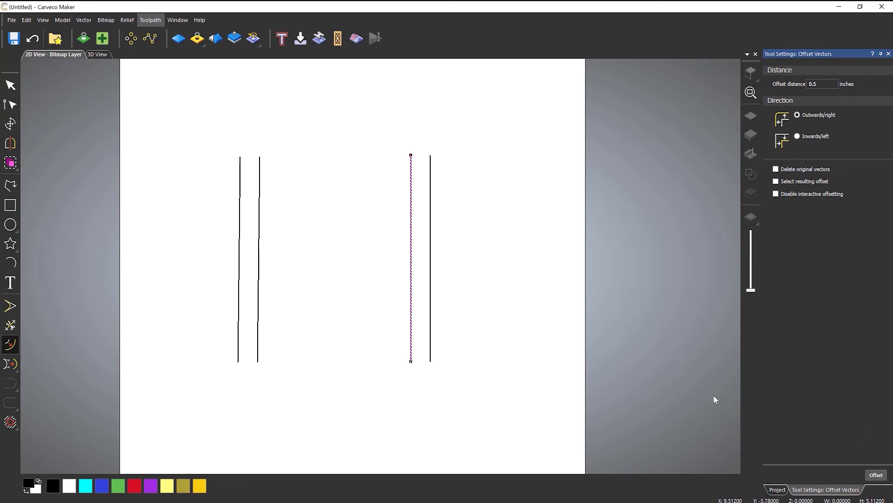